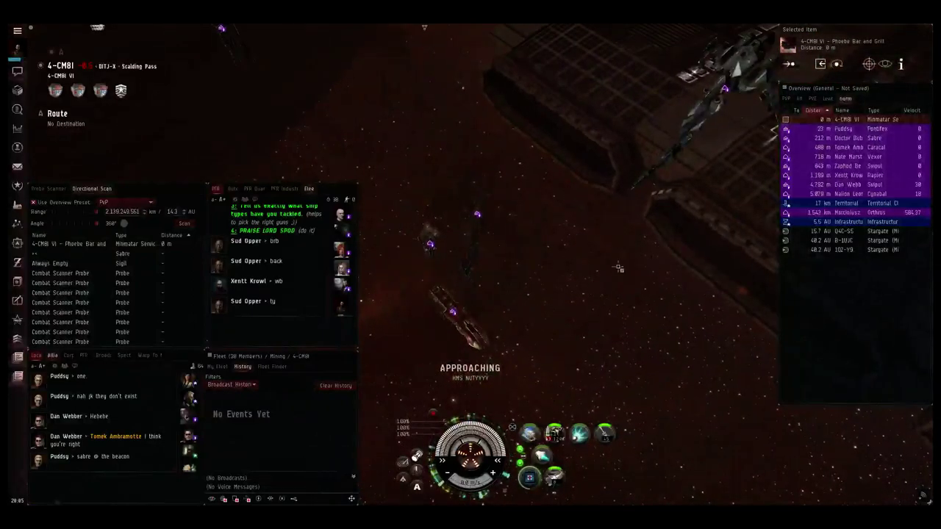
# Center the camera on your own ship and swing the view up toward the station
pyautogui.rightClick(476, 301)
pyautogui.click(507, 305)
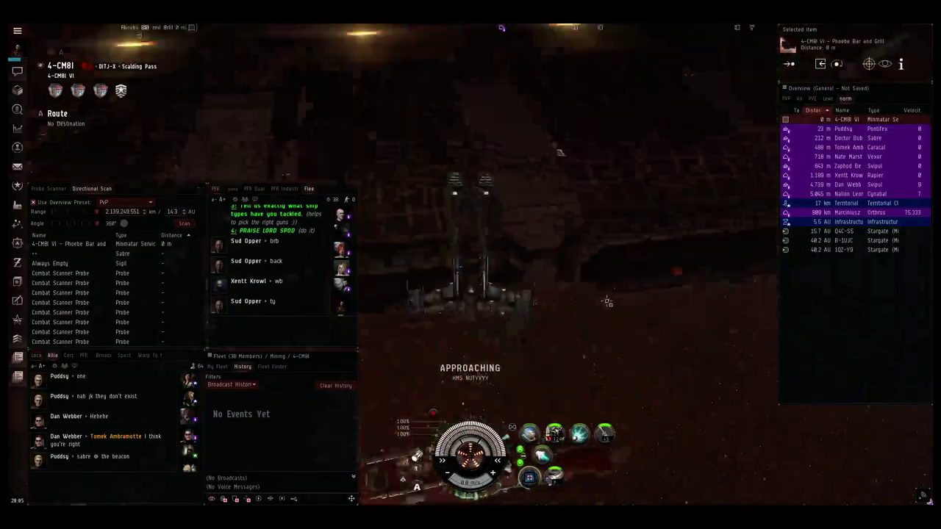
pyautogui.moveTo(614, 300); pyautogui.dragTo(574, 321)
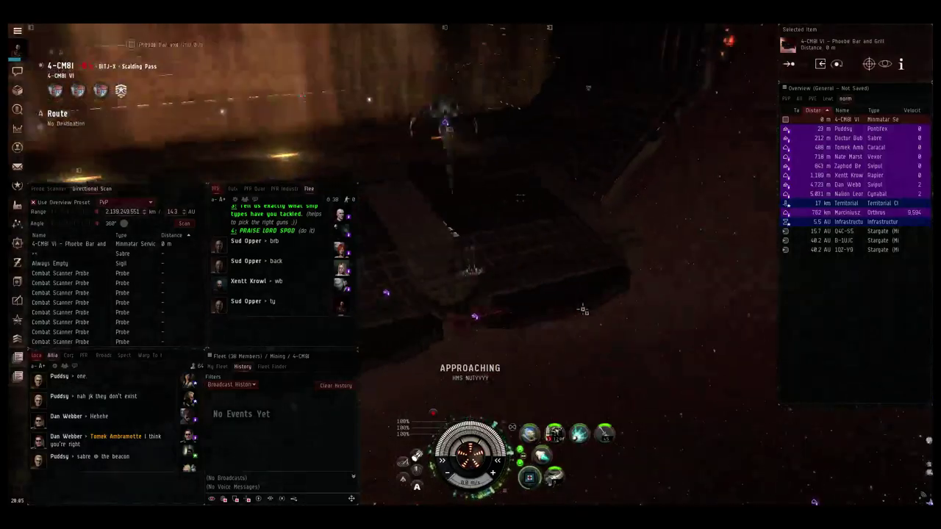
# Switch chat to Local and turn the view toward the bookmarked jump bridge and tower
pyautogui.click(37, 355)
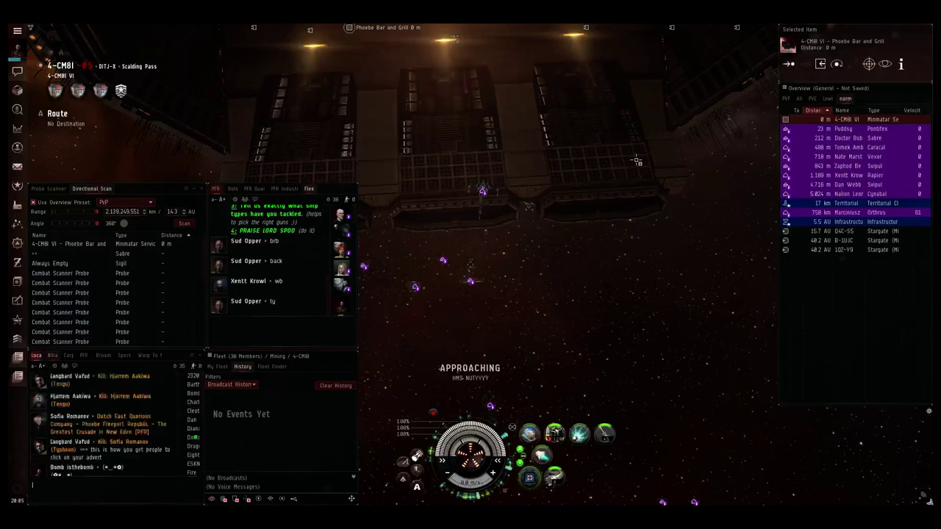
pyautogui.rightClick(520, 243)
pyautogui.moveTo(559, 312)
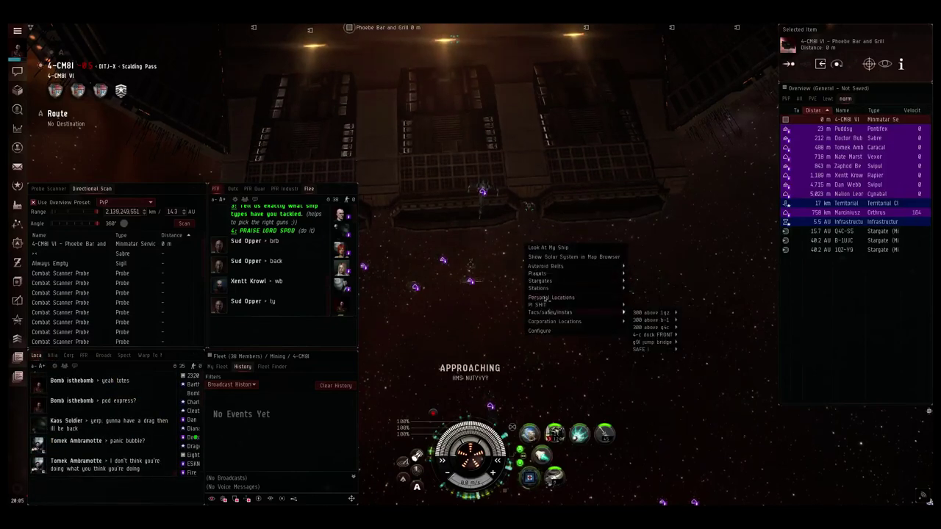
pyautogui.moveTo(441, 147)
pyautogui.mouseDown()
pyautogui.moveTo(603, 224)
pyautogui.moveTo(415, 263)
pyautogui.mouseUp()
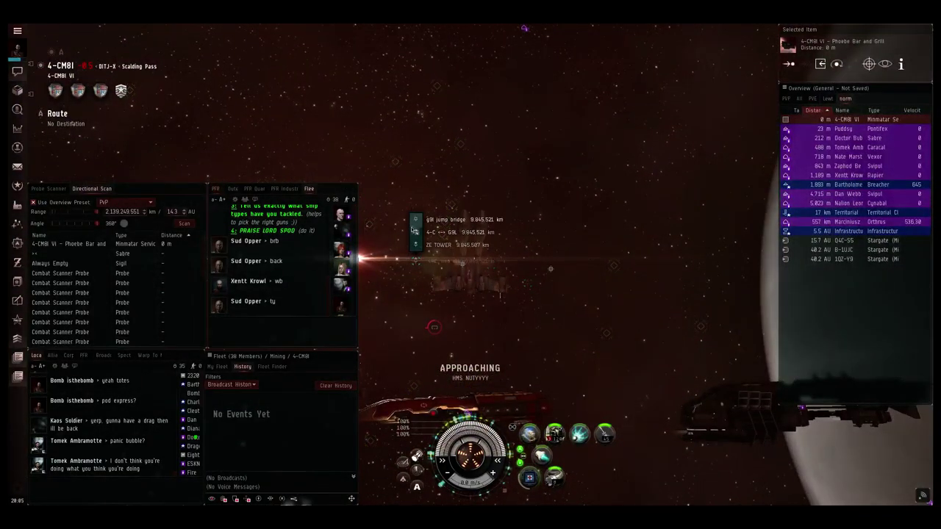
# Check the jump bridge bookmark's options and orbit the view around a nearby fleet member
pyautogui.rightClick(415, 228)
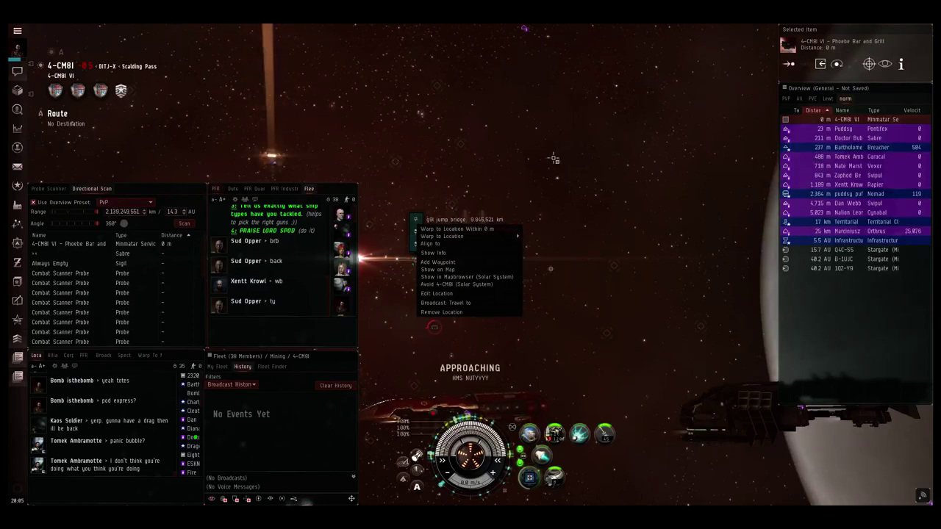
pyautogui.click(452, 229)
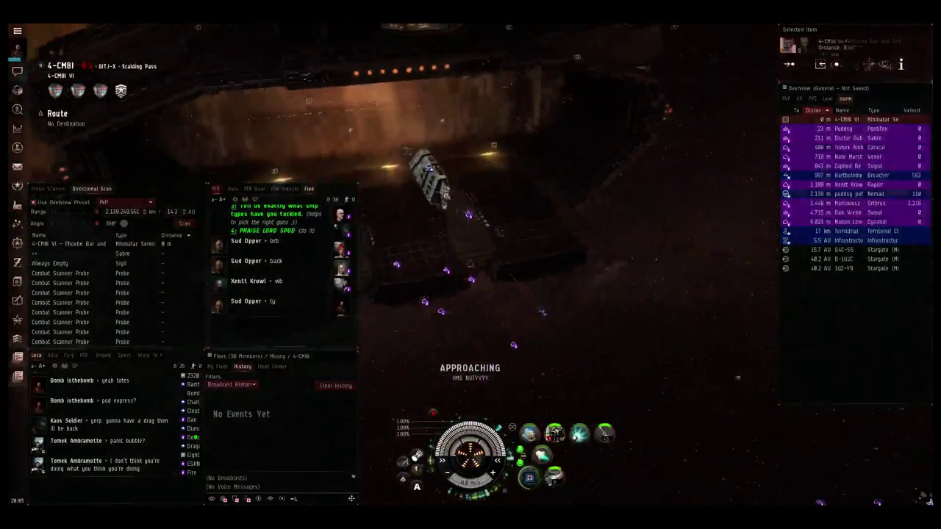
pyautogui.click(431, 169)
pyautogui.moveTo(432, 169)
pyautogui.mouseDown()
pyautogui.moveTo(611, 174)
pyautogui.moveTo(469, 74)
pyautogui.mouseUp()
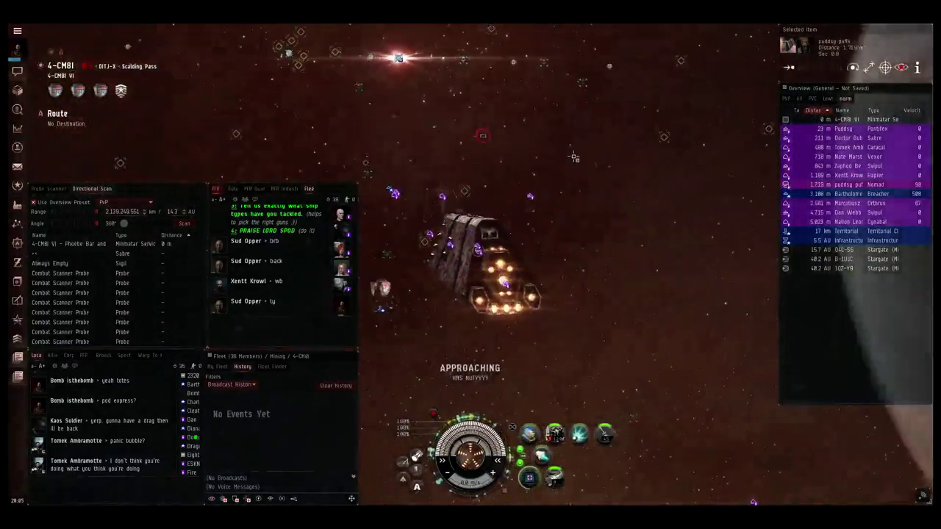
pyautogui.moveTo(466, 96)
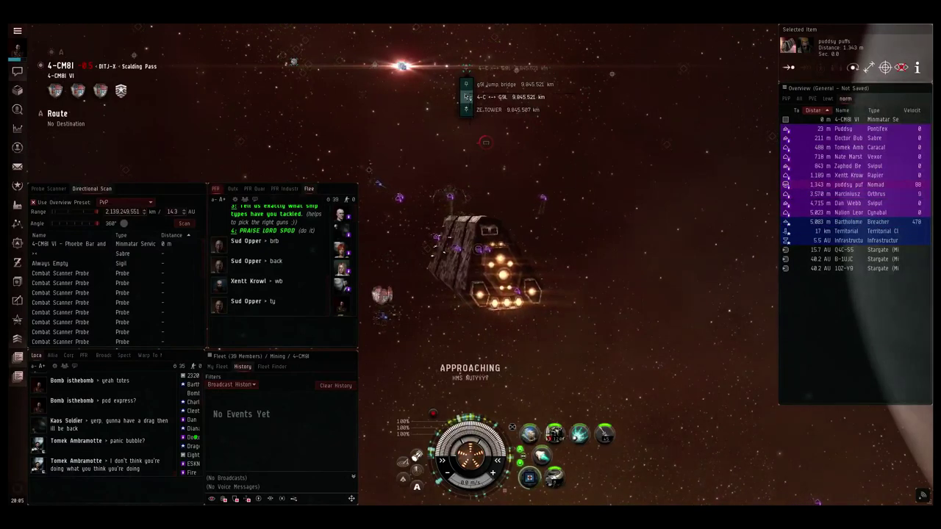
# Align to the tower bookmark and warp to it at 0 m
pyautogui.rightClick(469, 95)
pyautogui.click(485, 113)
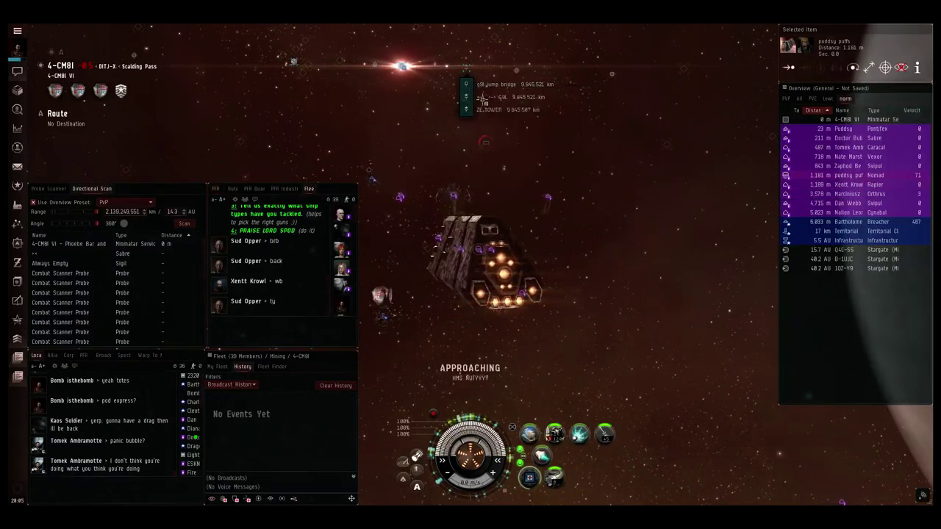
pyautogui.rightClick(467, 85)
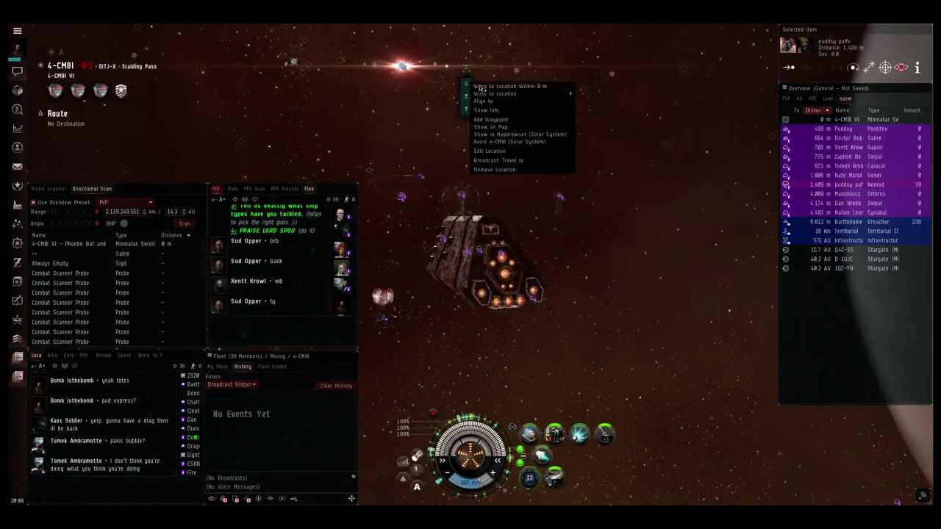
pyautogui.click(482, 86)
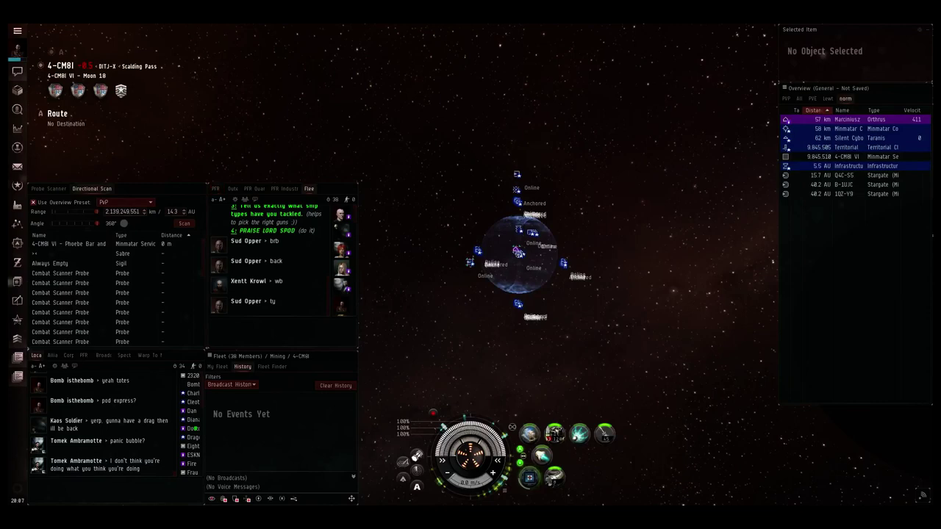
pyautogui.moveTo(515, 242); pyautogui.dragTo(655, 164)
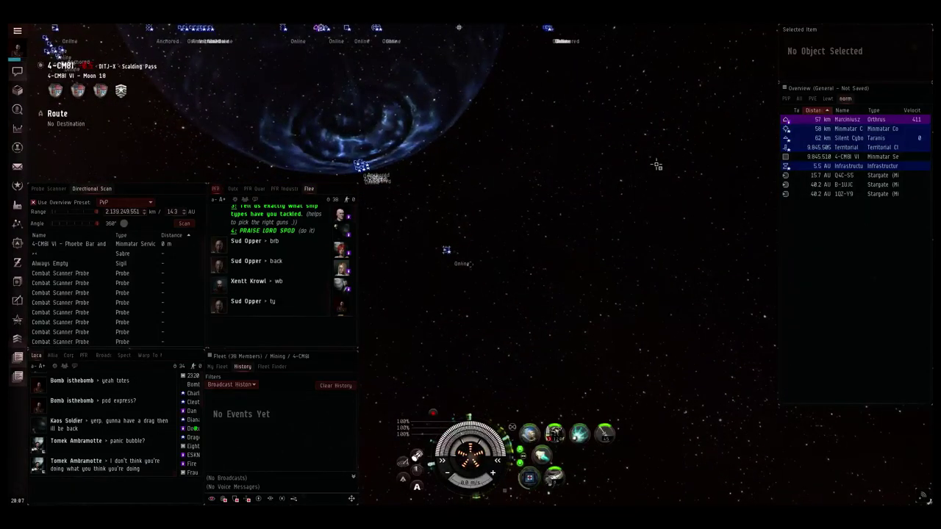
pyautogui.scroll(-5, 656, 165)
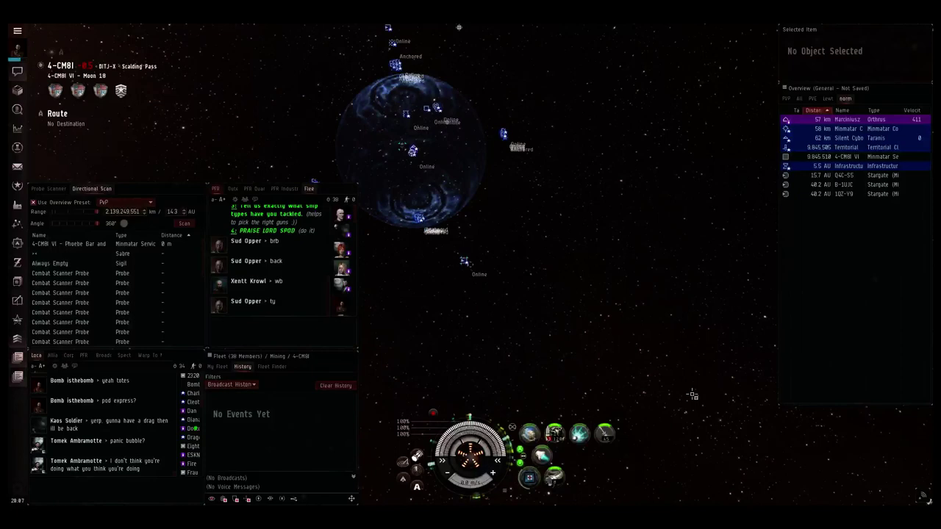
pyautogui.moveTo(691, 395); pyautogui.dragTo(637, 344)
pyautogui.scroll(-3, 636, 345)
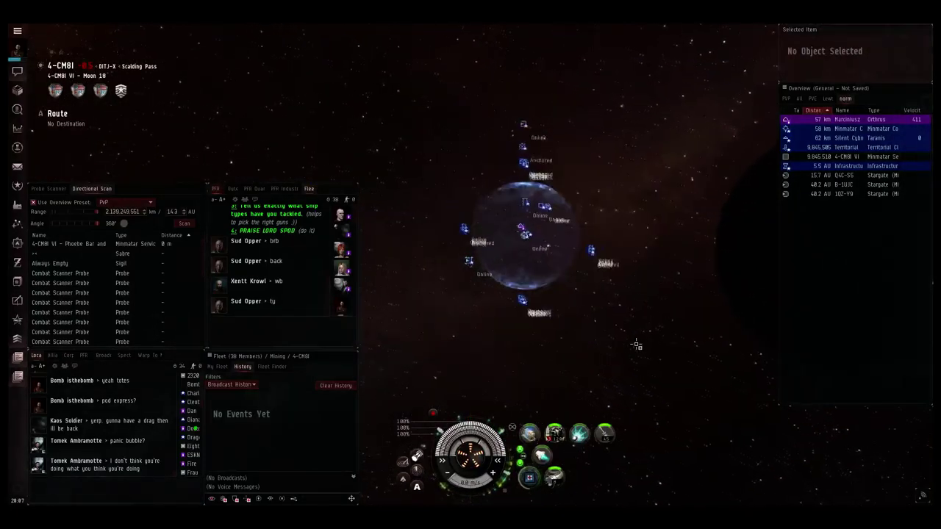
pyautogui.scroll(4, 636, 345)
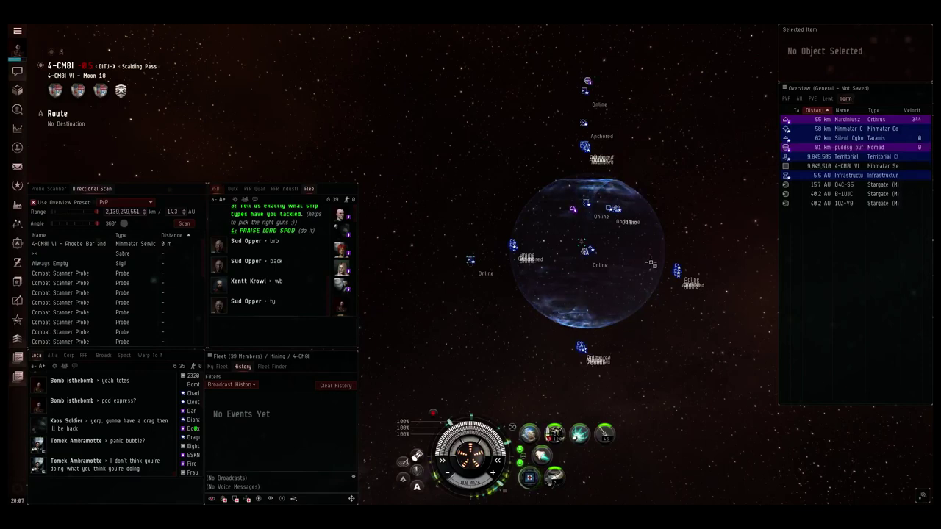
# Focus the camera on a fleet member's ship, then orbit toward the moon and tower
pyautogui.click(830, 147)
pyautogui.click(901, 68)
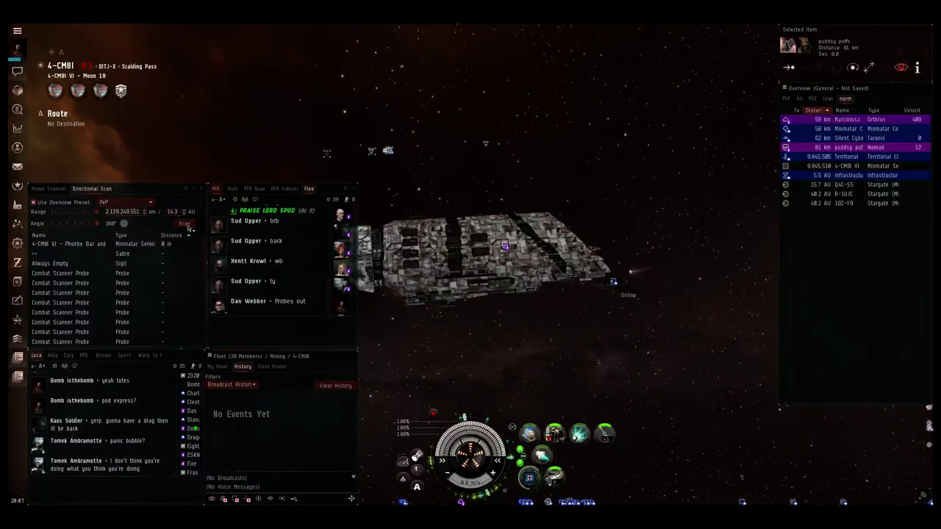
pyautogui.scroll(-5, 155, 273)
pyautogui.scroll(-3, 155, 272)
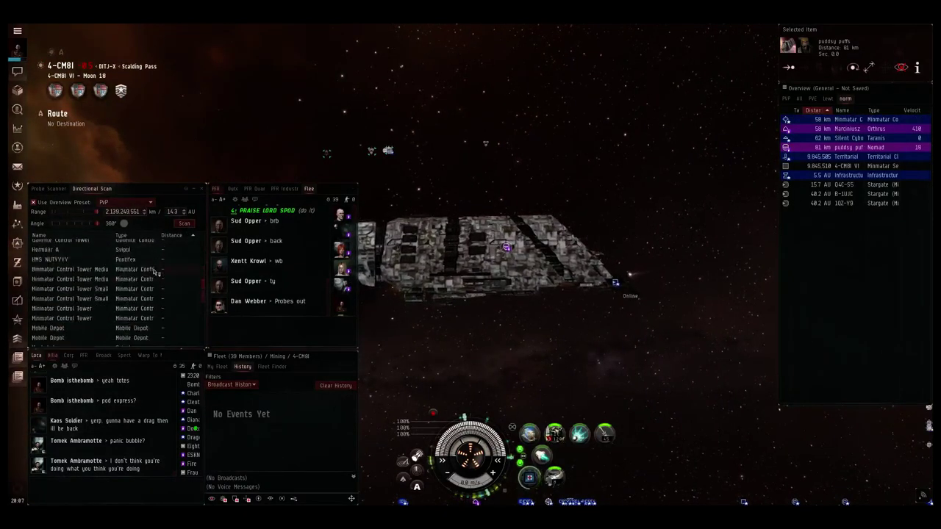
pyautogui.scroll(-3, 155, 273)
pyautogui.scroll(-3, 155, 273)
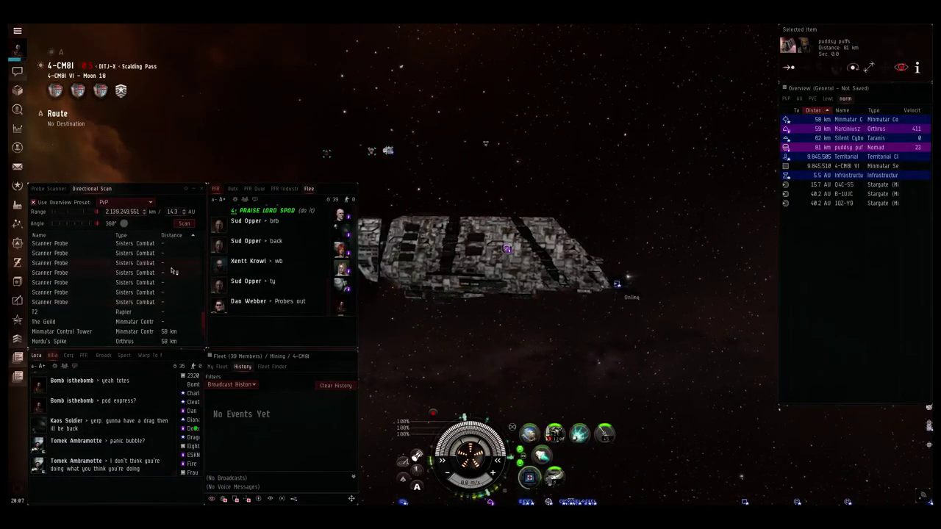
pyautogui.scroll(5, 155, 273)
pyautogui.scroll(5, 155, 273)
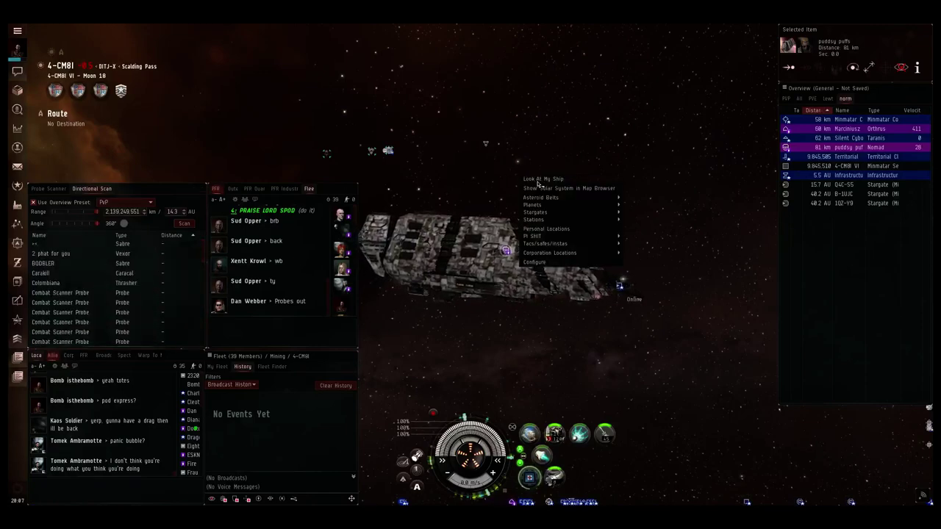
pyautogui.moveTo(517, 185); pyautogui.dragTo(539, 166)
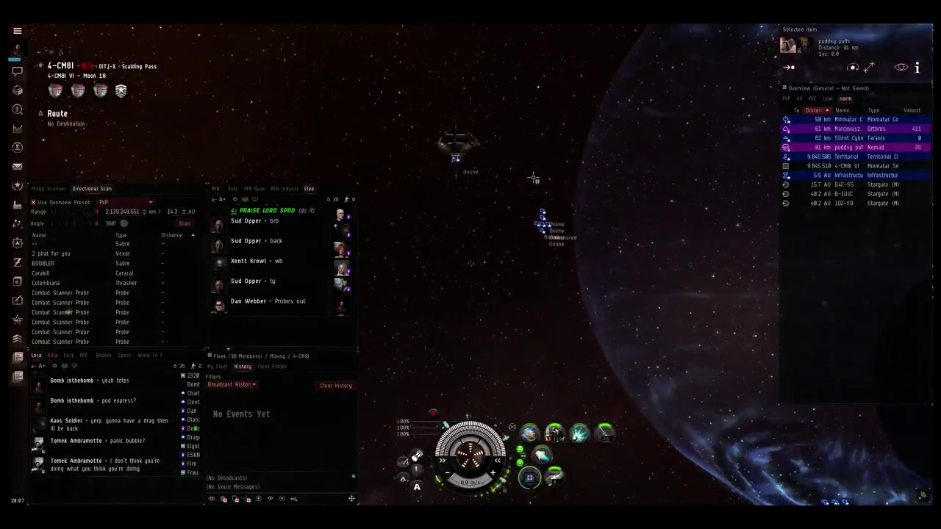
pyautogui.scroll(-6, 539, 165)
pyautogui.scroll(-4, 539, 168)
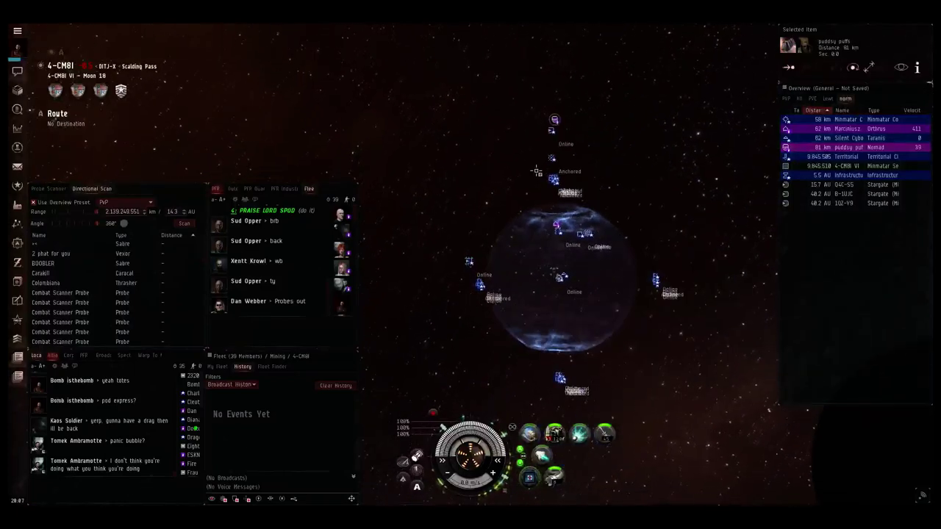
pyautogui.moveTo(538, 172); pyautogui.dragTo(507, 203)
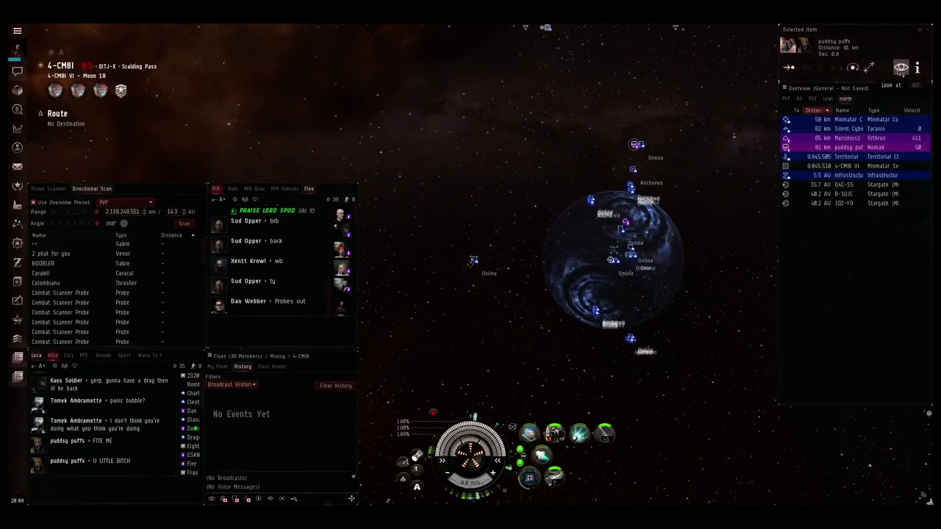
# Return the camera to your own ship and orbit out around the tower shield
pyautogui.click(901, 68)
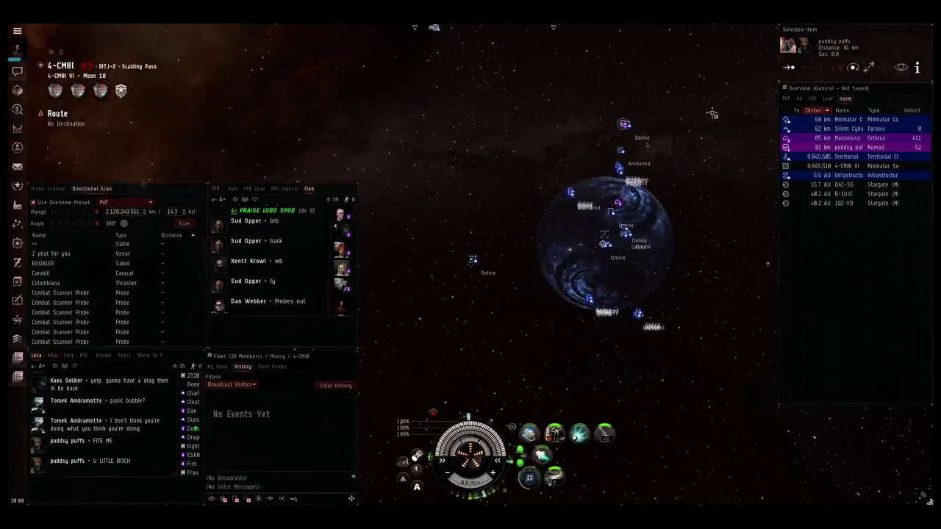
pyautogui.moveTo(712, 112); pyautogui.dragTo(720, 86)
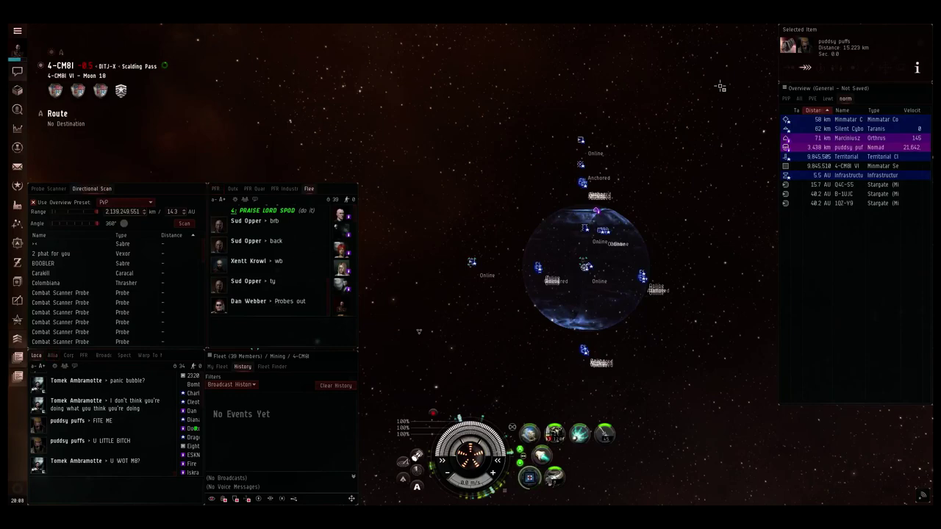
pyautogui.moveTo(721, 87); pyautogui.dragTo(591, 169)
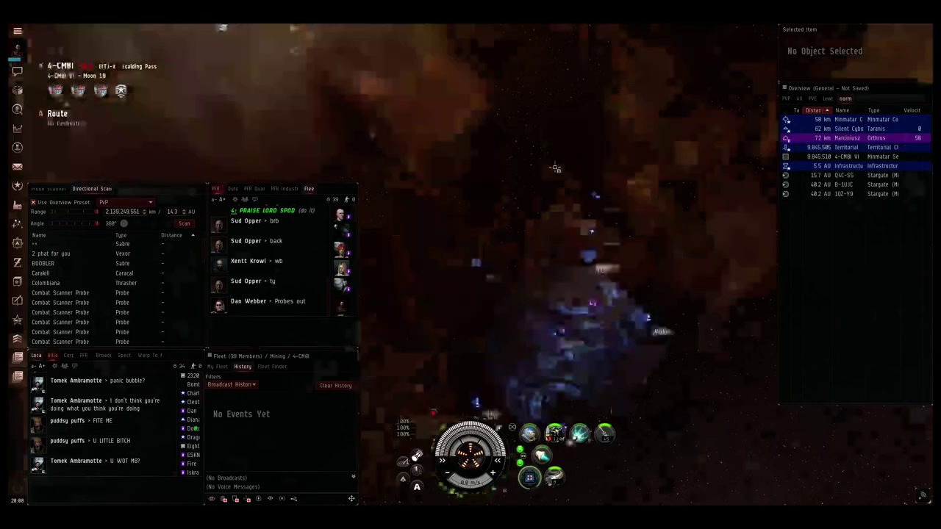